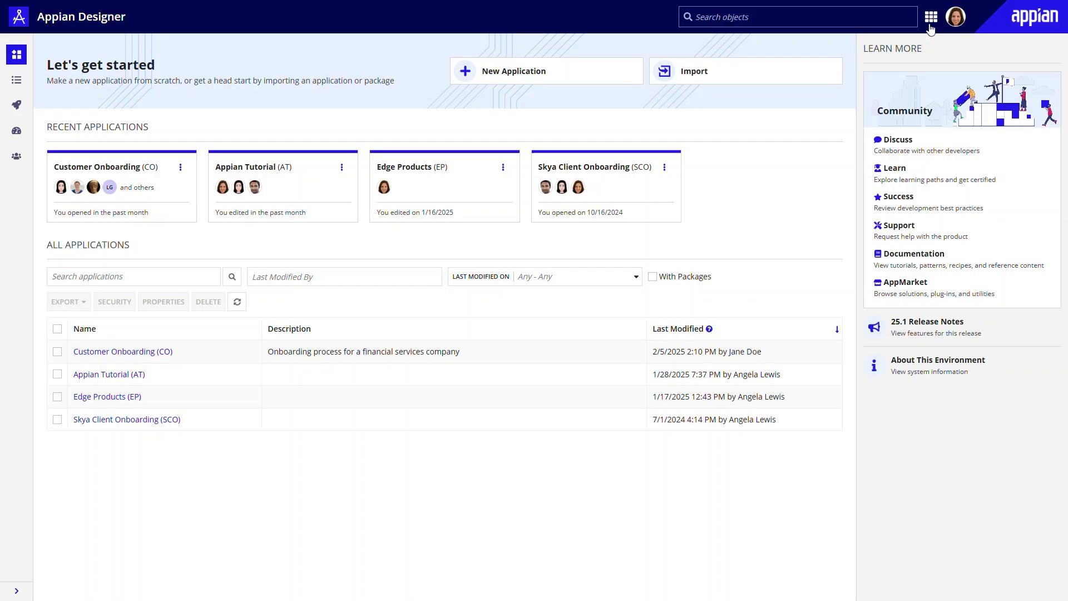
Step: Switch from Appian Designer to Process HQ using the app launcher
click(931, 19)
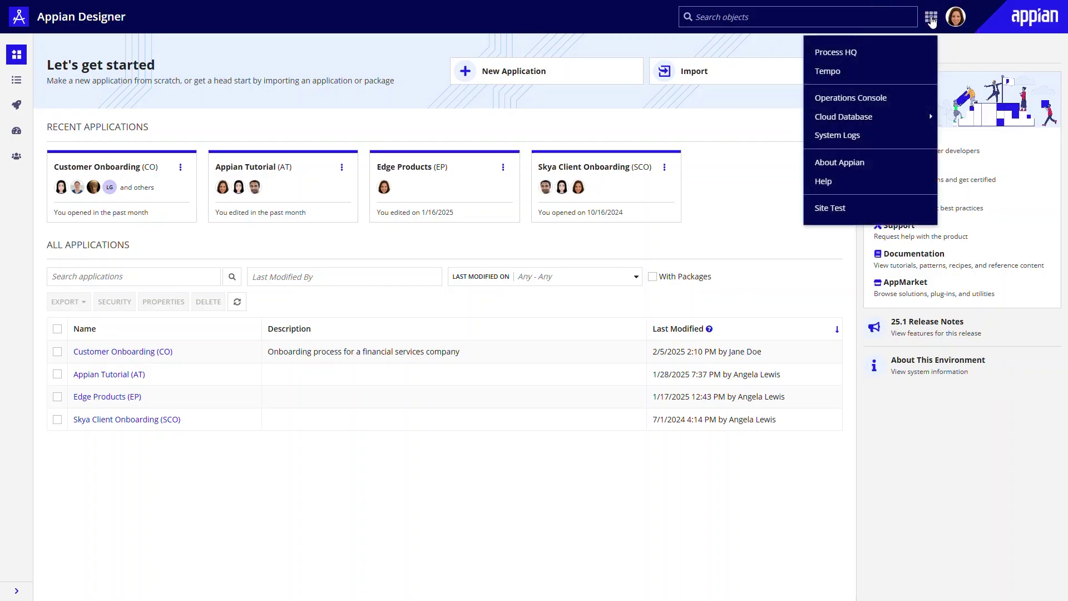
click(865, 51)
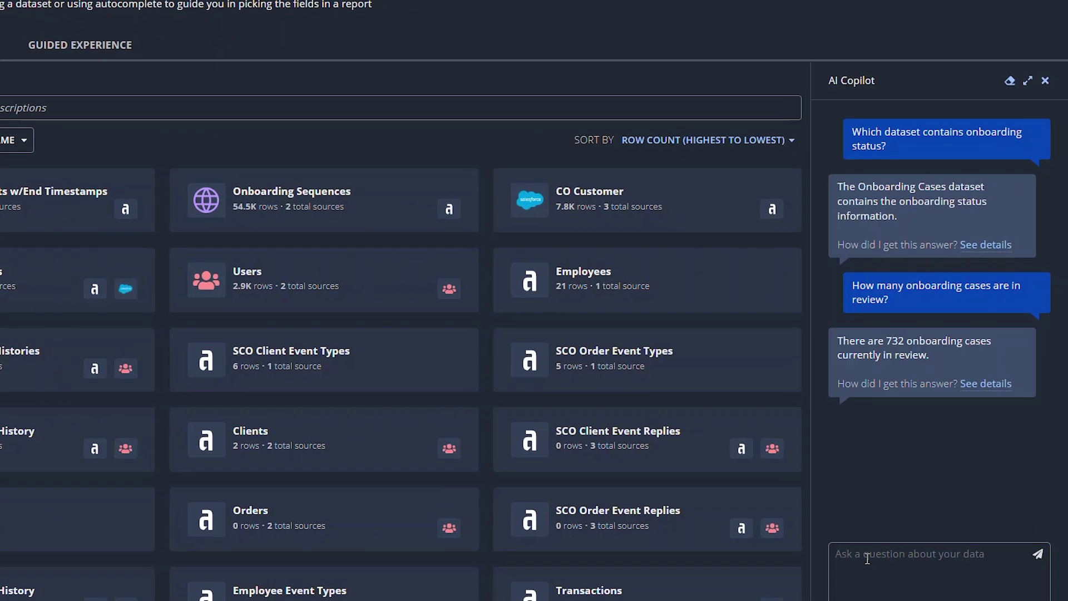
Step: Ask Copilot 'Of those cases, how many are corporate account type?' and get the answer 192
click(866, 559)
text(Of those cases, how many are corporate account type?)
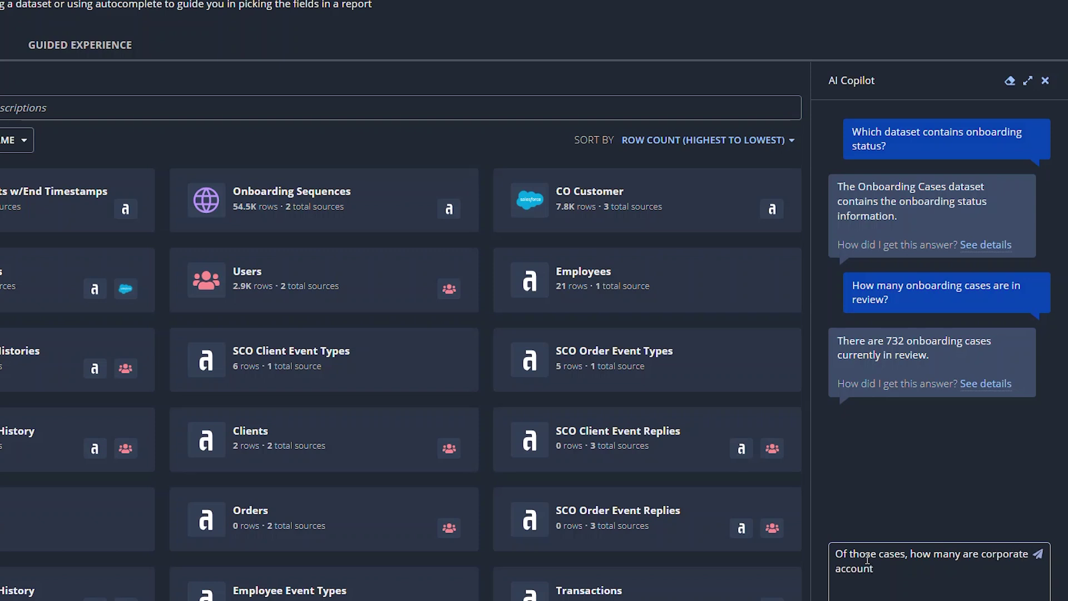
key(Return)
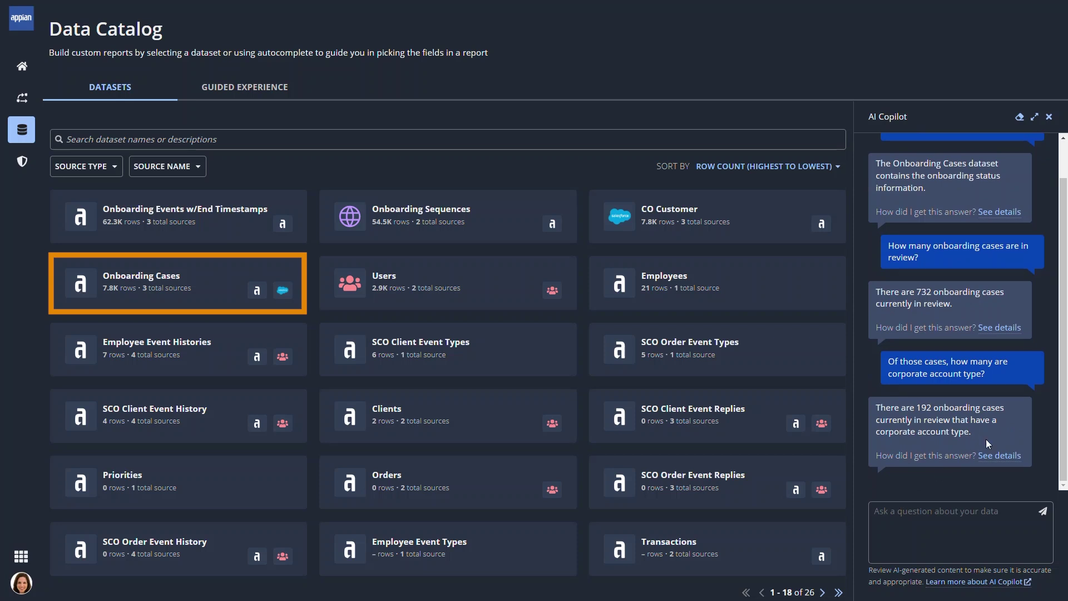
click(1001, 328)
Step: Add Status, Net Worth, Customer Region, Account Type and Duration (Hours) columns, with Duration last
click(68, 109)
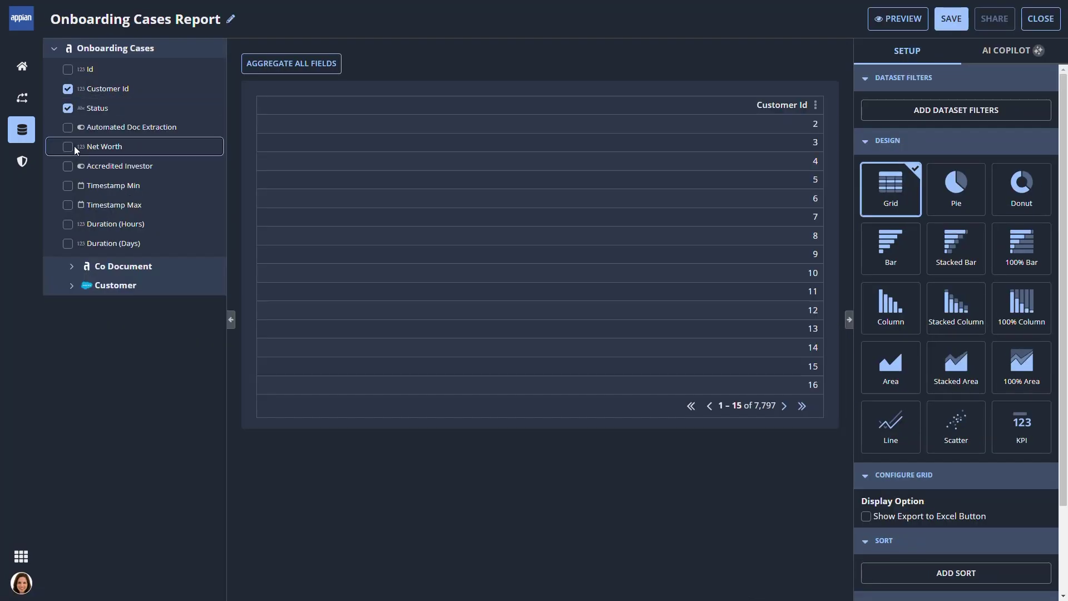
click(68, 147)
click(68, 224)
click(71, 287)
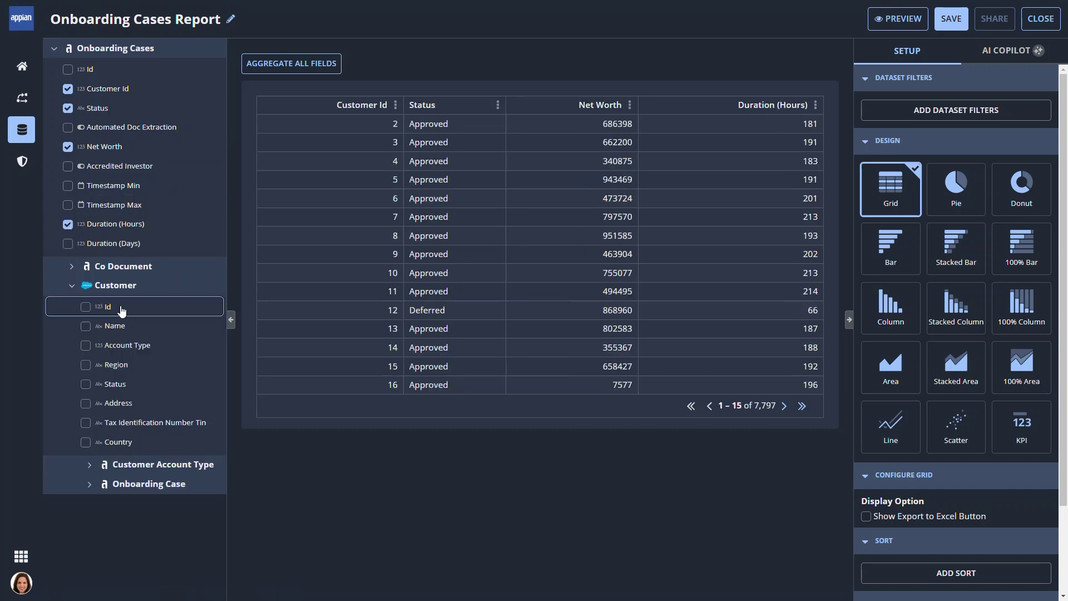
click(86, 365)
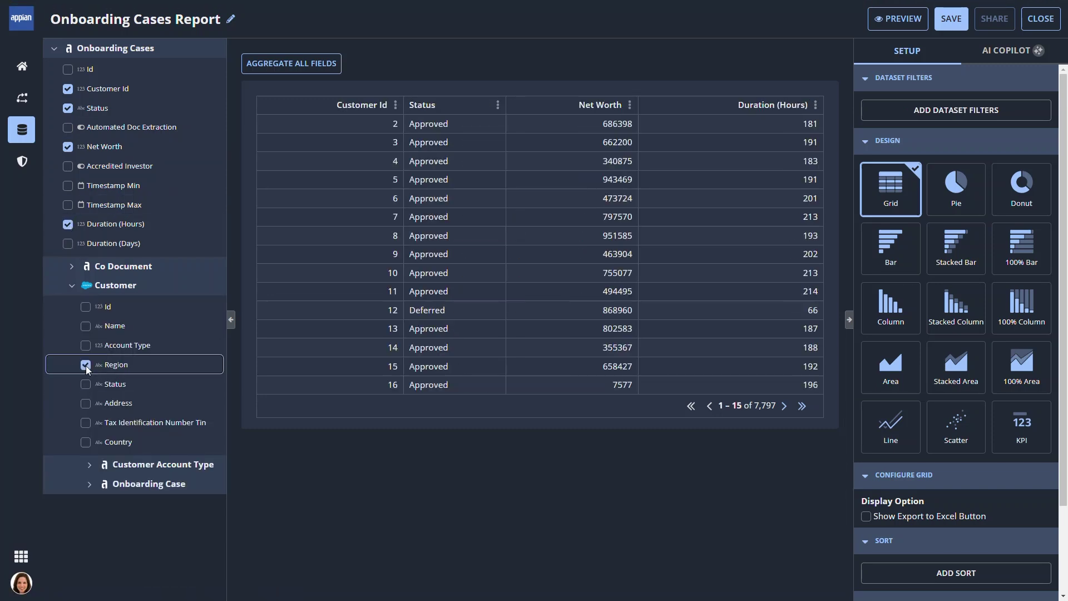
click(90, 465)
click(161, 506)
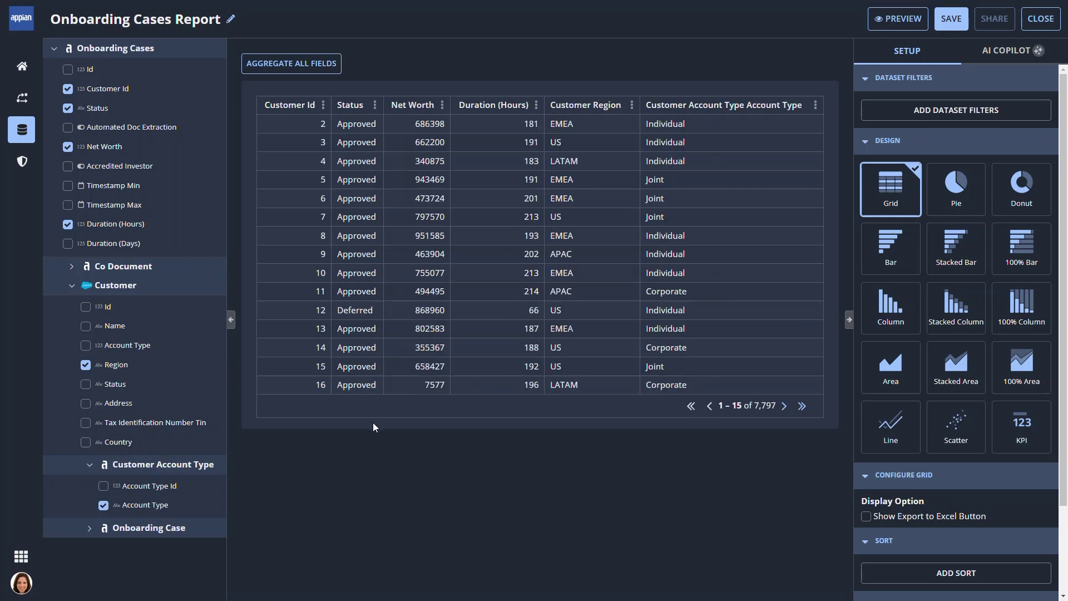
click(72, 285)
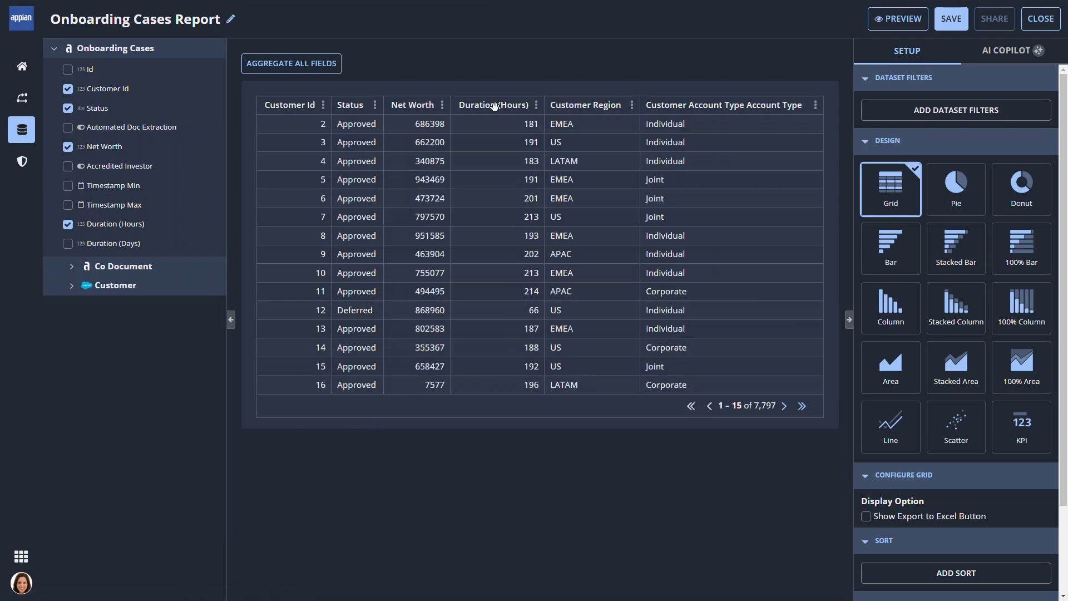
drag(495, 106, 731, 108)
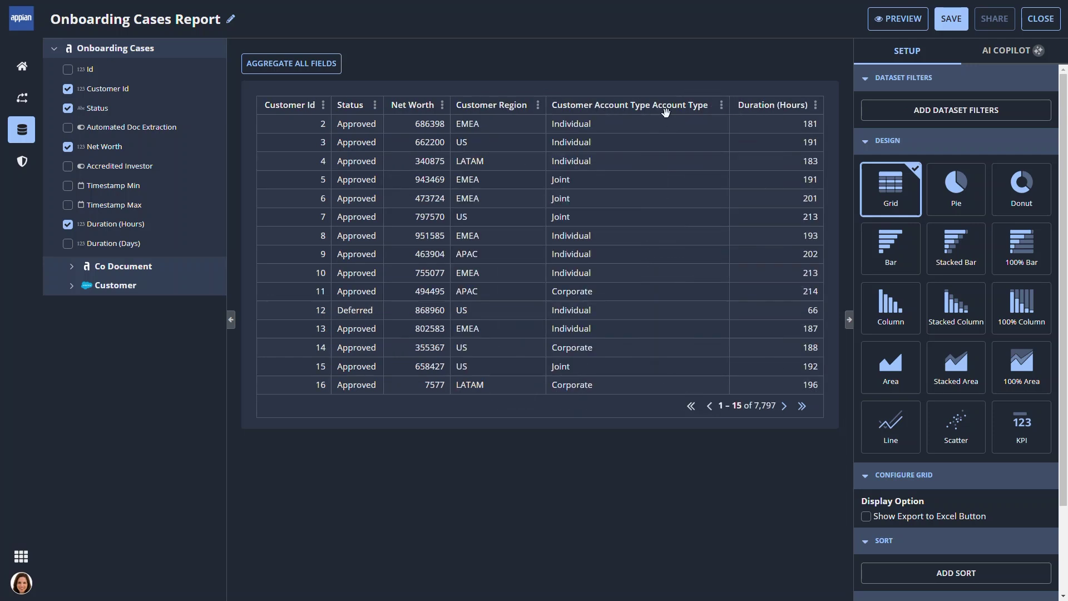
Step: Format the Net Worth column as dollars with 0 decimal places
click(442, 105)
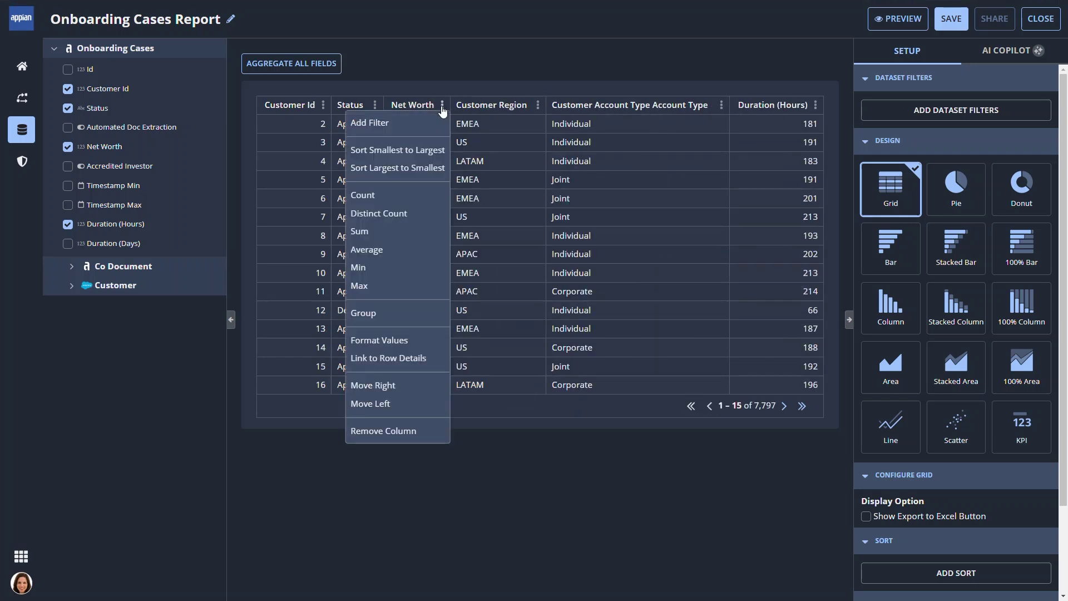
click(408, 341)
click(606, 135)
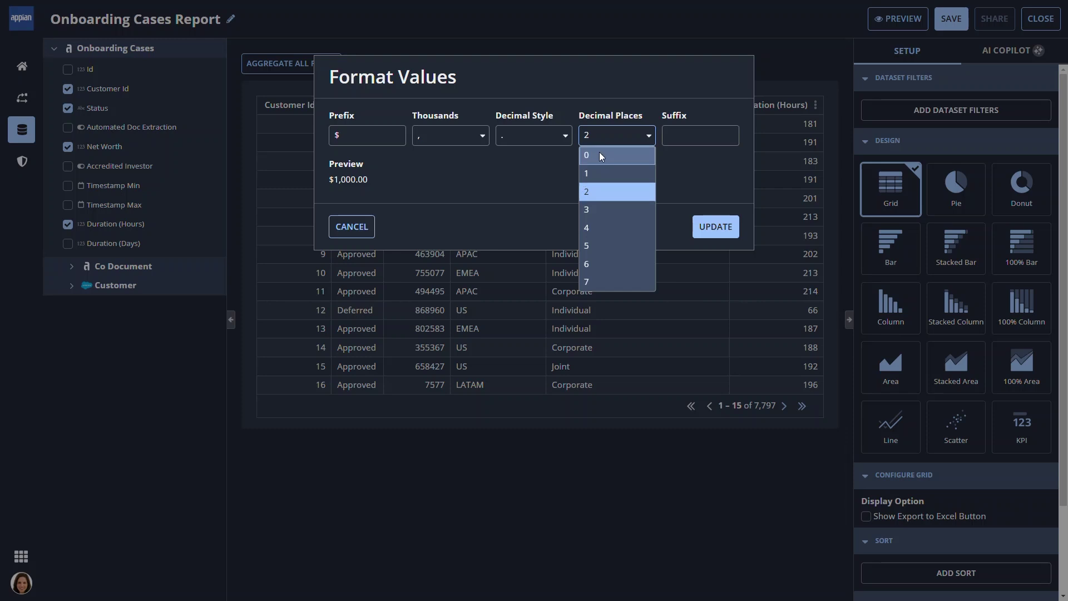
click(599, 152)
click(712, 228)
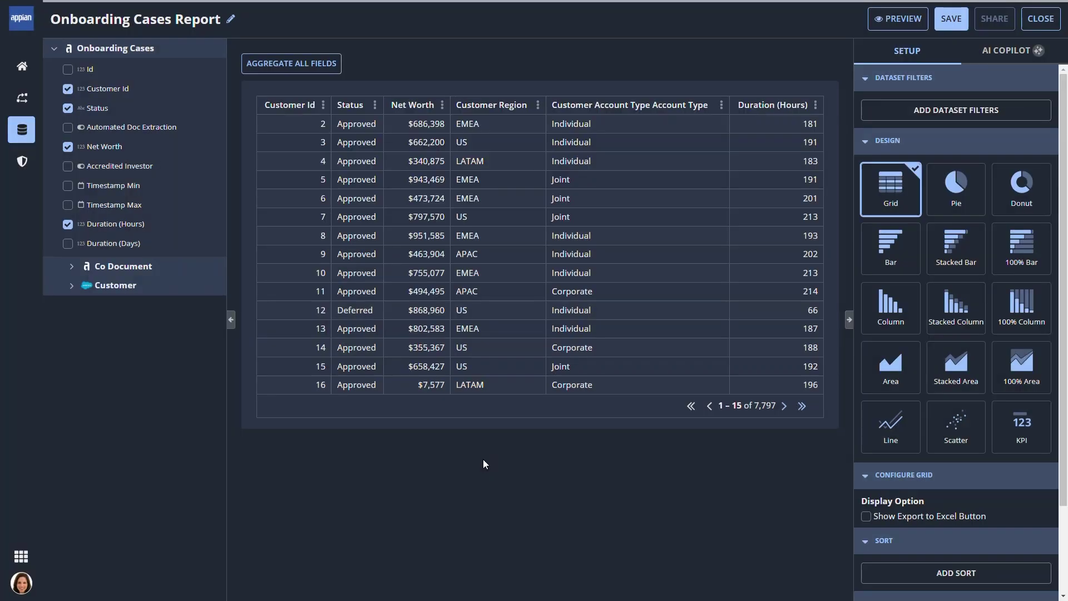
Step: Add a dataset filter keeping only cases with Status equal to In Review
click(933, 111)
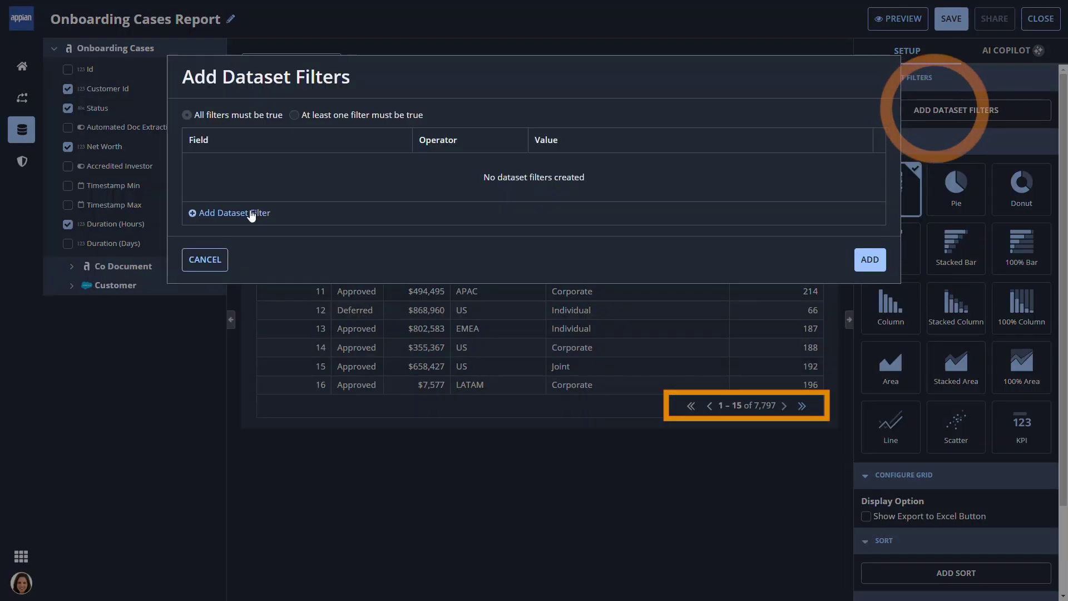
click(257, 174)
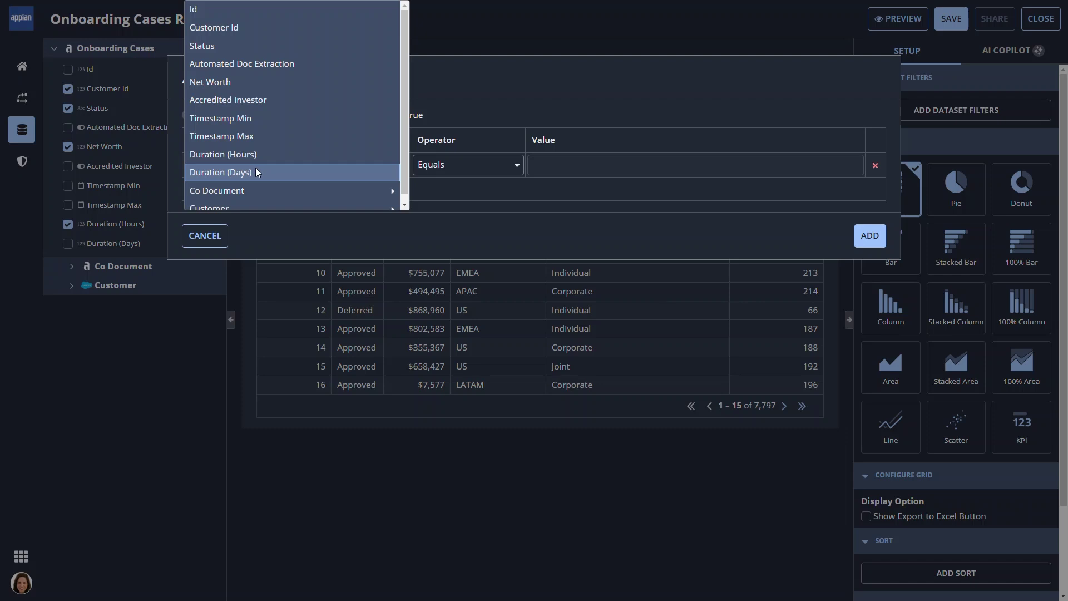
click(255, 44)
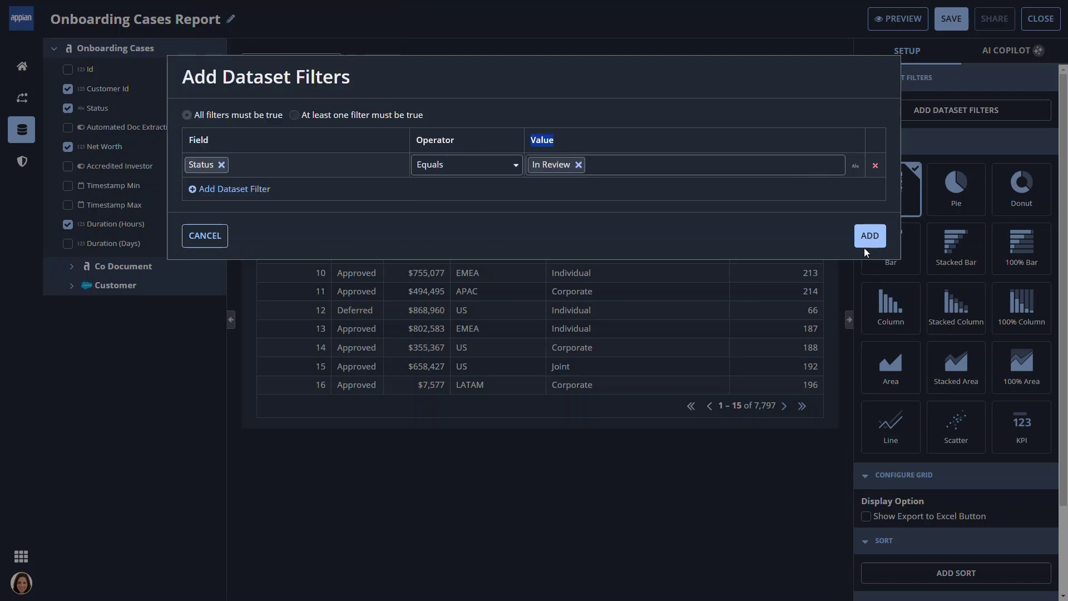
click(866, 244)
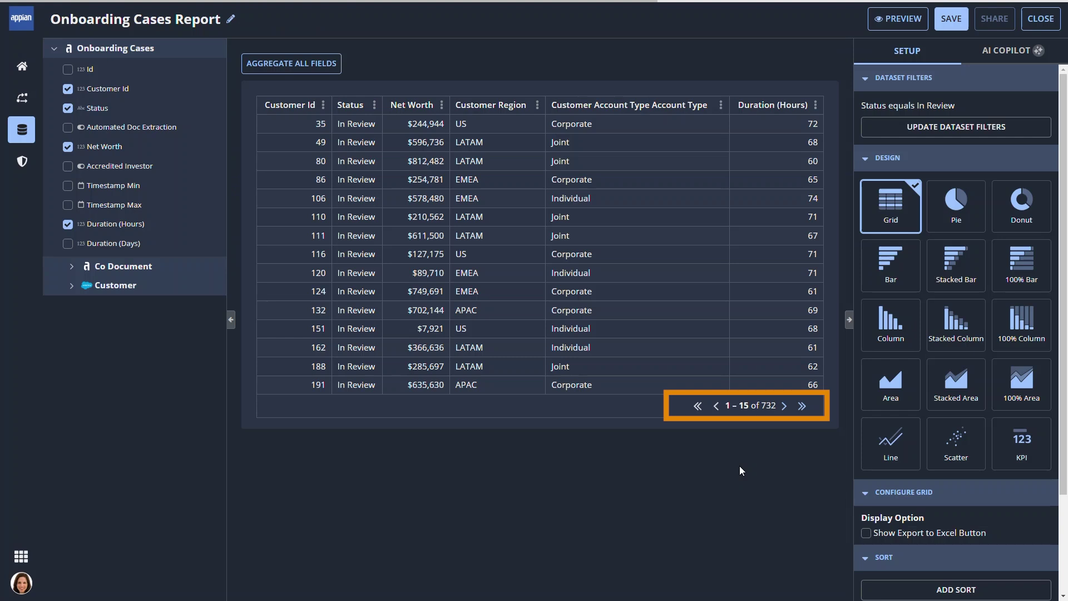
Step: Add the New Onboarding Case and Update Onboarding Case record actions
click(870, 167)
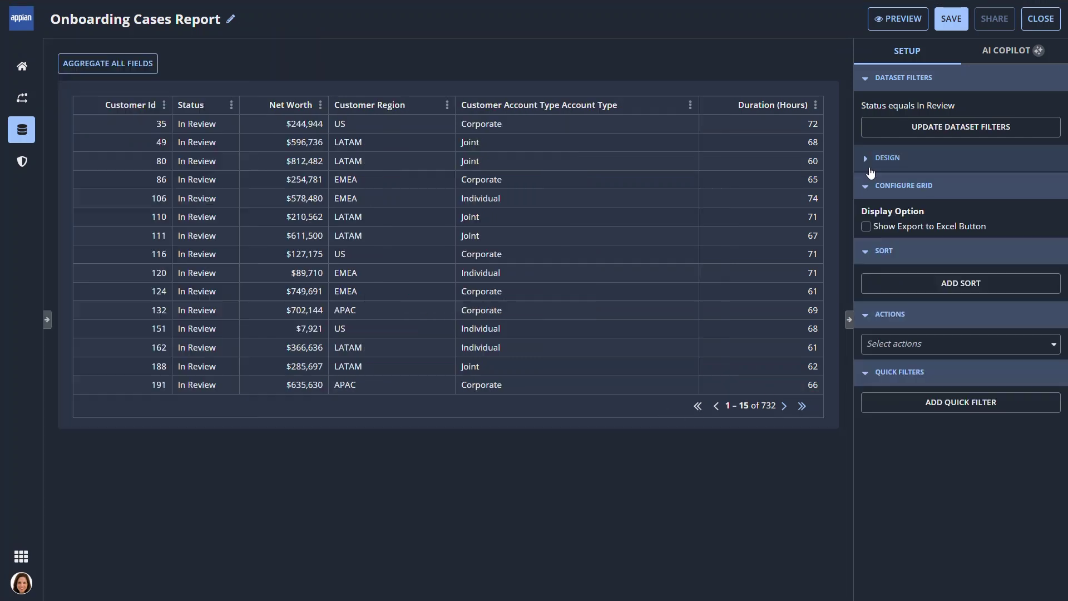
click(939, 343)
click(899, 409)
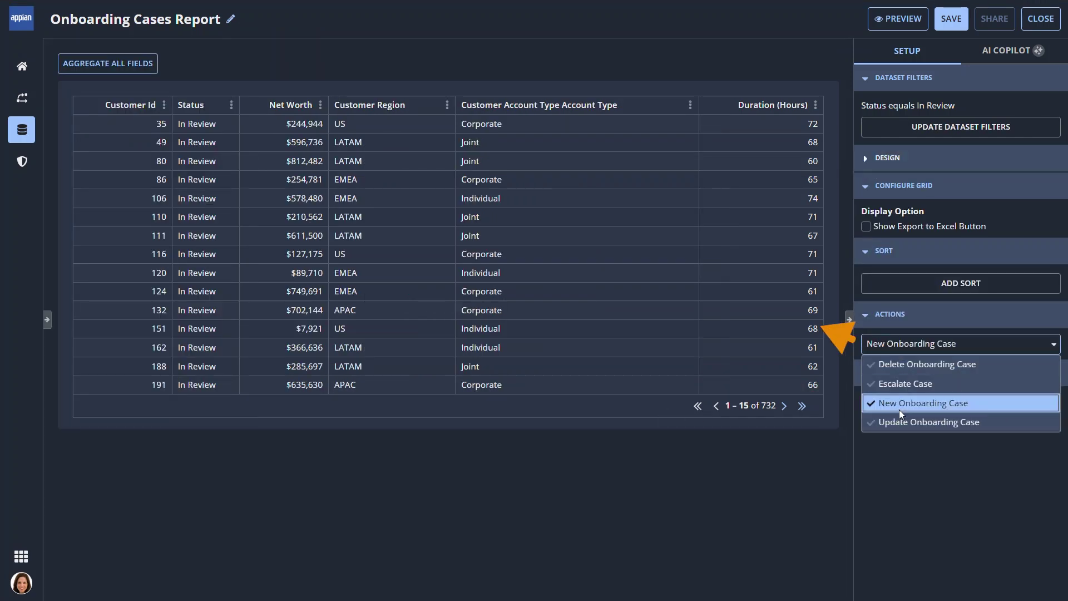
click(902, 422)
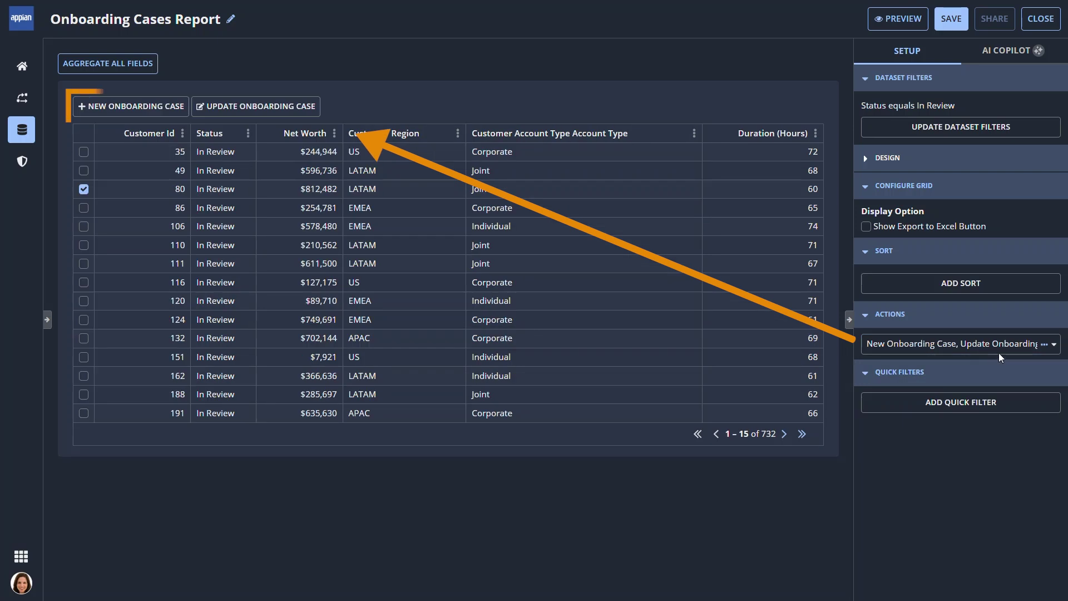
Step: Add a Customer Region quick filter, enable Excel export, and switch to a column chart
click(983, 403)
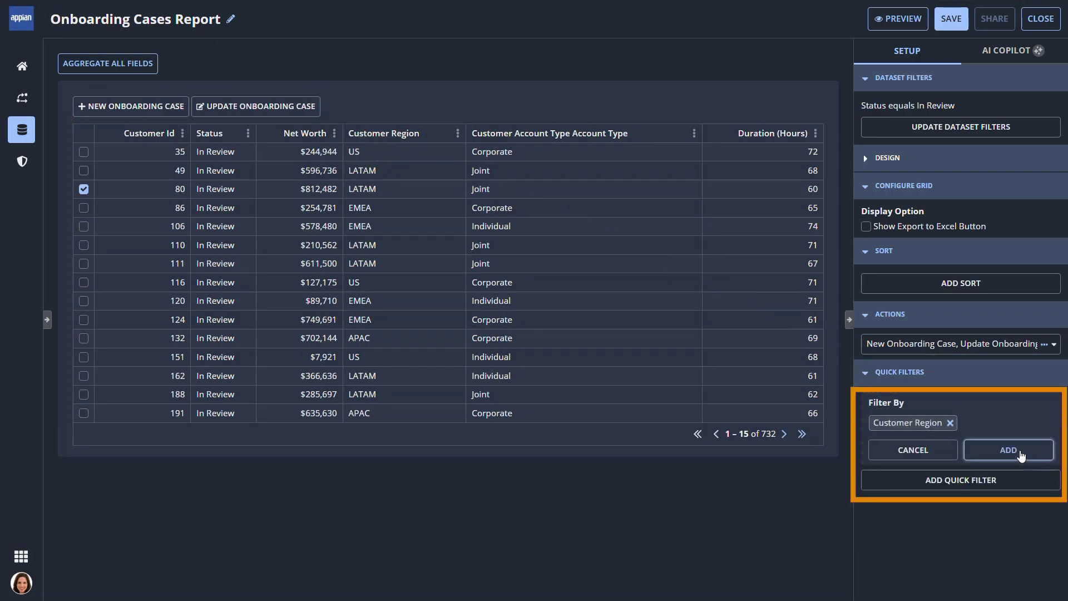
click(1019, 453)
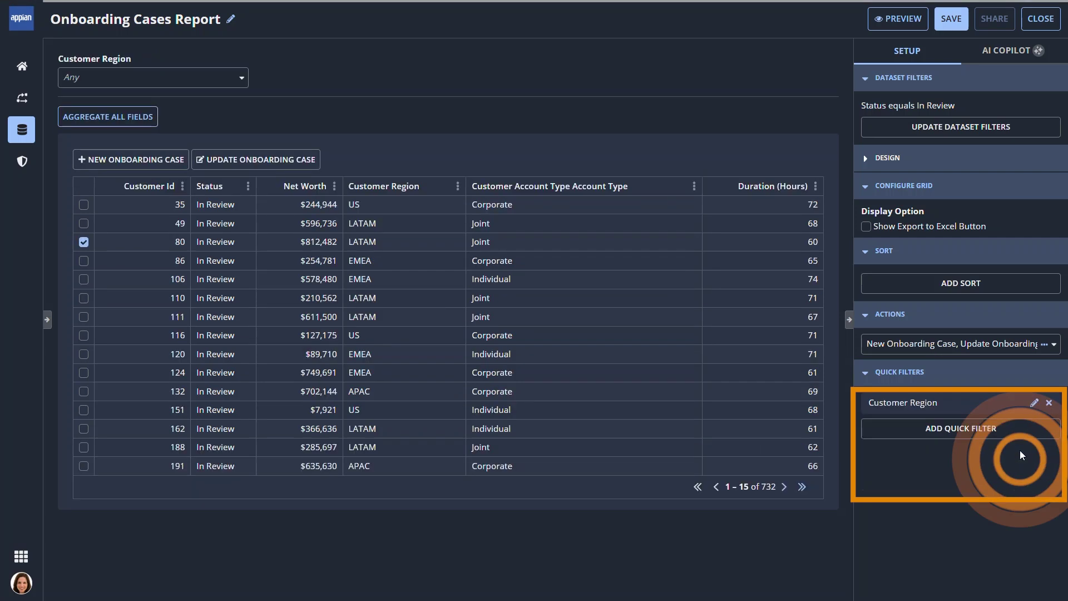
click(866, 226)
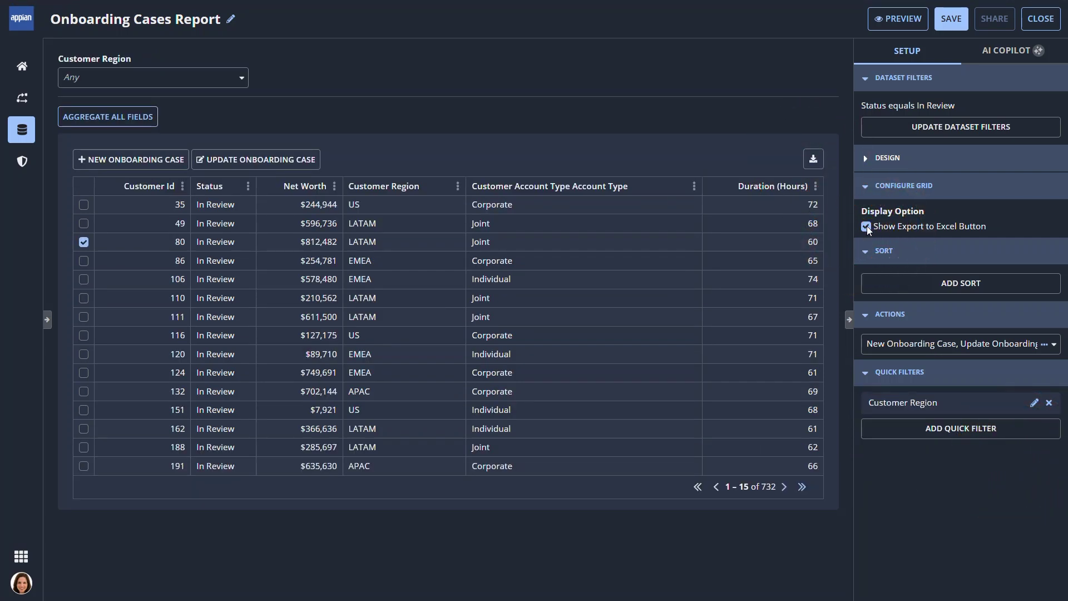
click(886, 158)
click(884, 327)
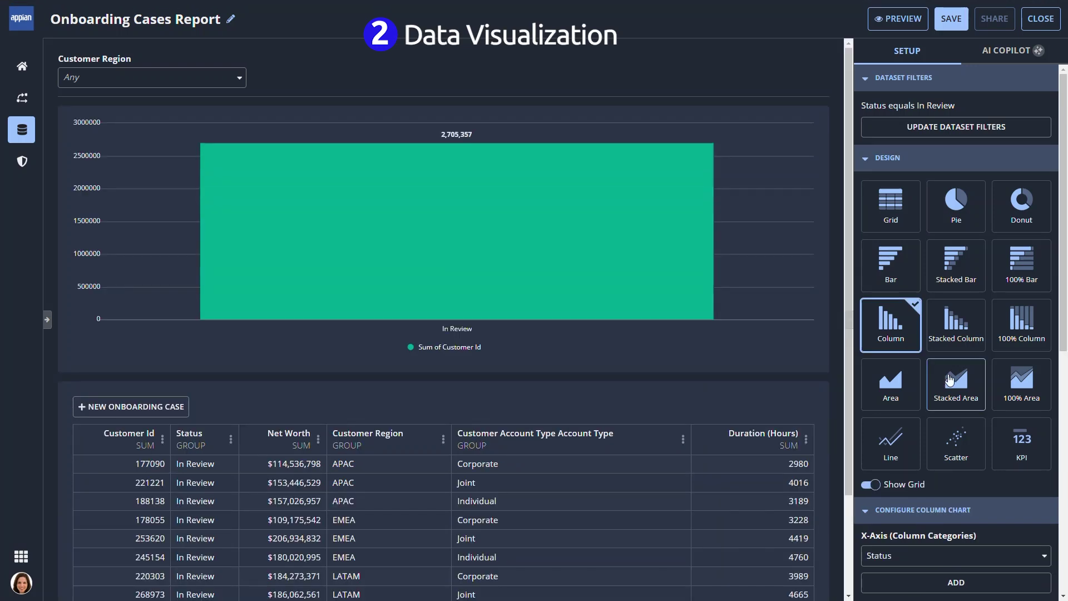
Step: Chart Row Count by Customer Region, split by Customer Account Type, as stacked columns
scroll(886, 340, down, 5)
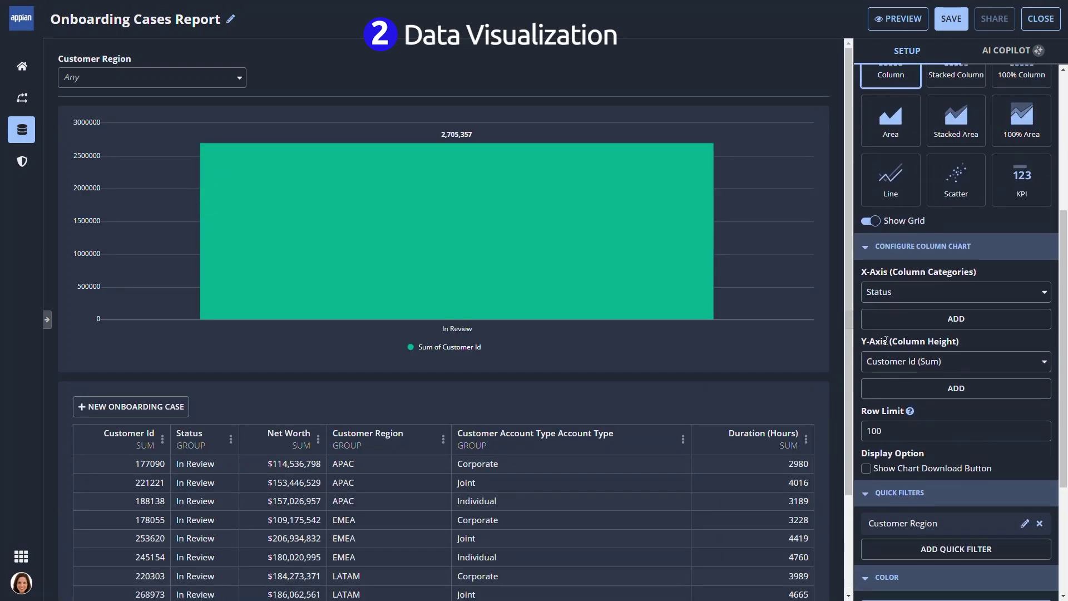
click(894, 294)
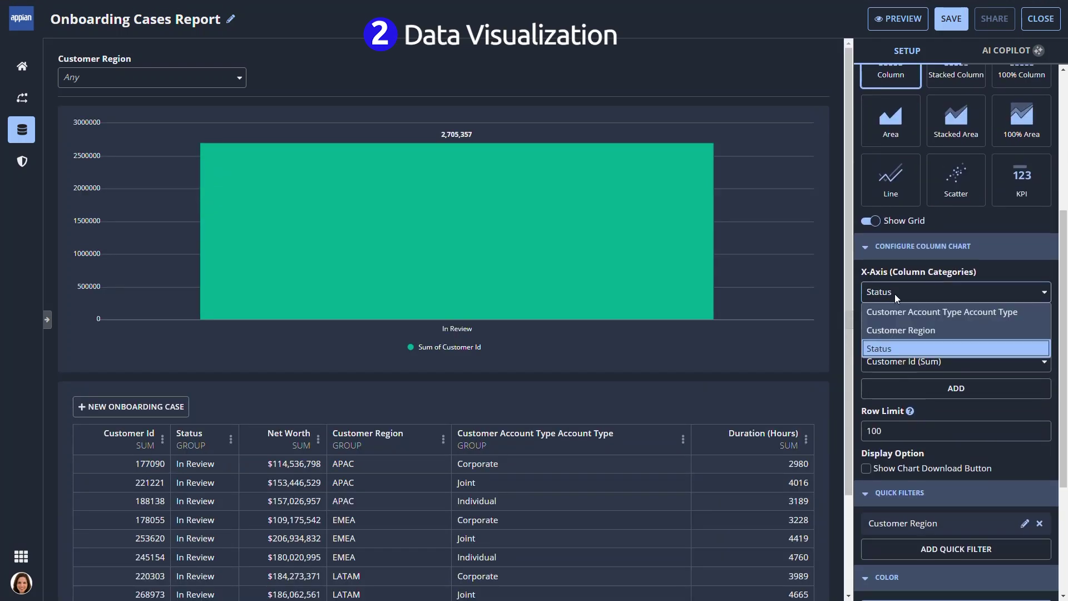
click(893, 331)
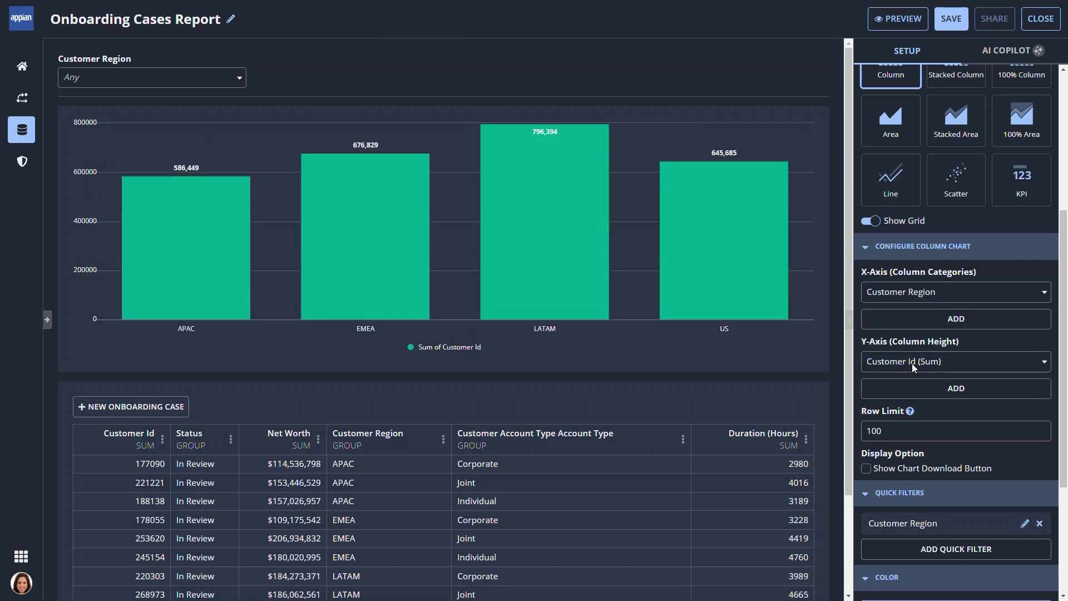
click(912, 362)
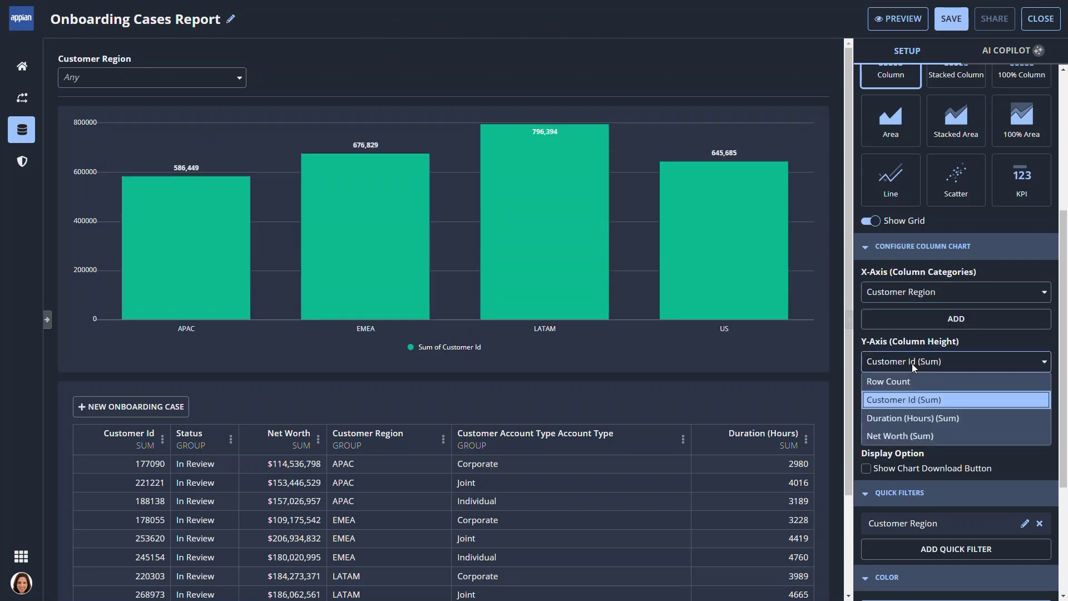
click(920, 381)
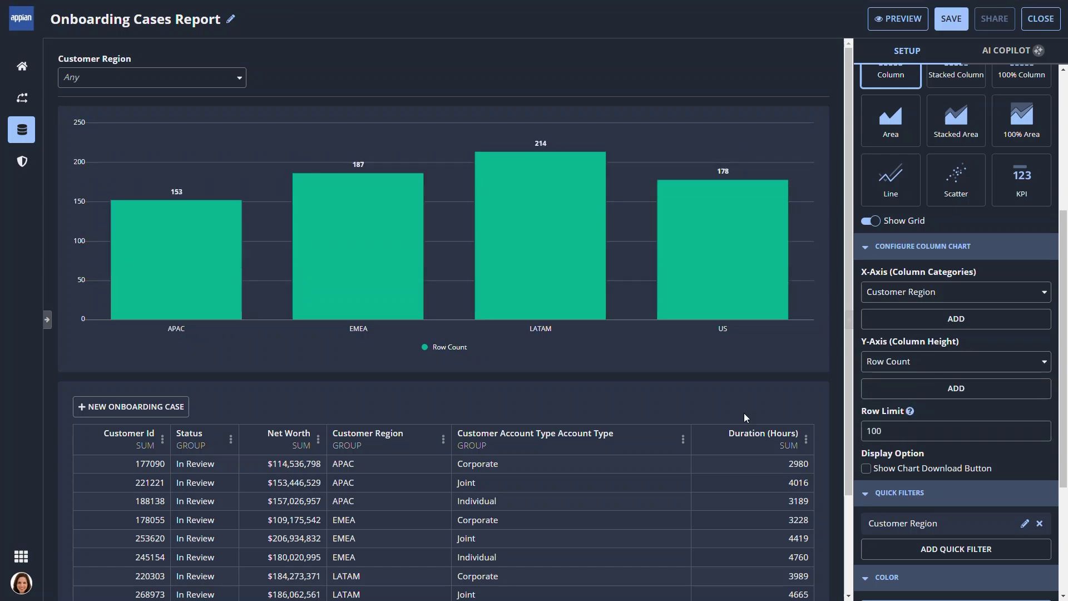
click(988, 325)
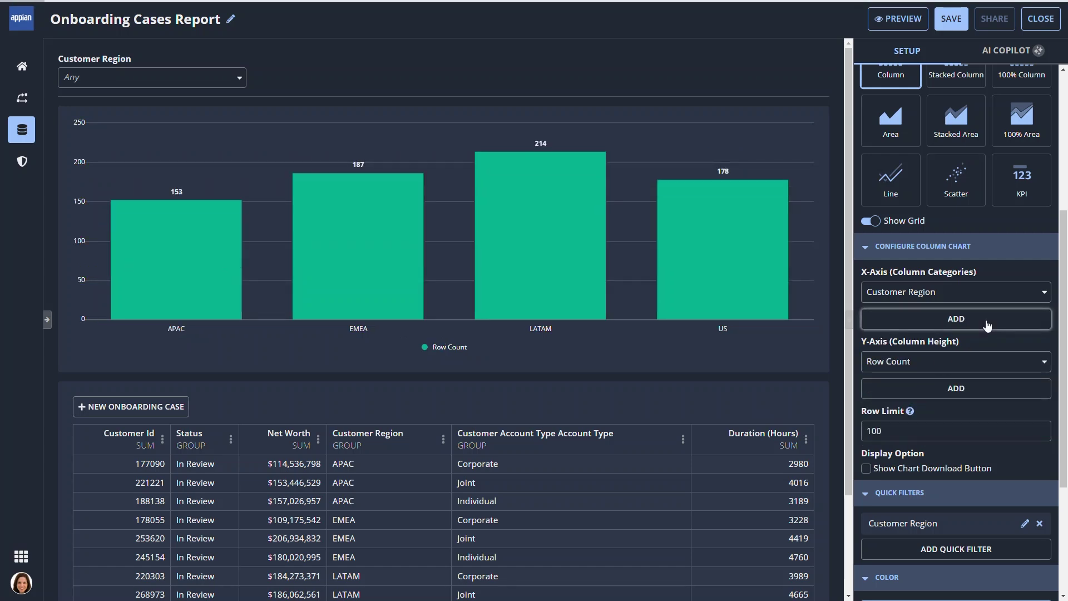
click(976, 320)
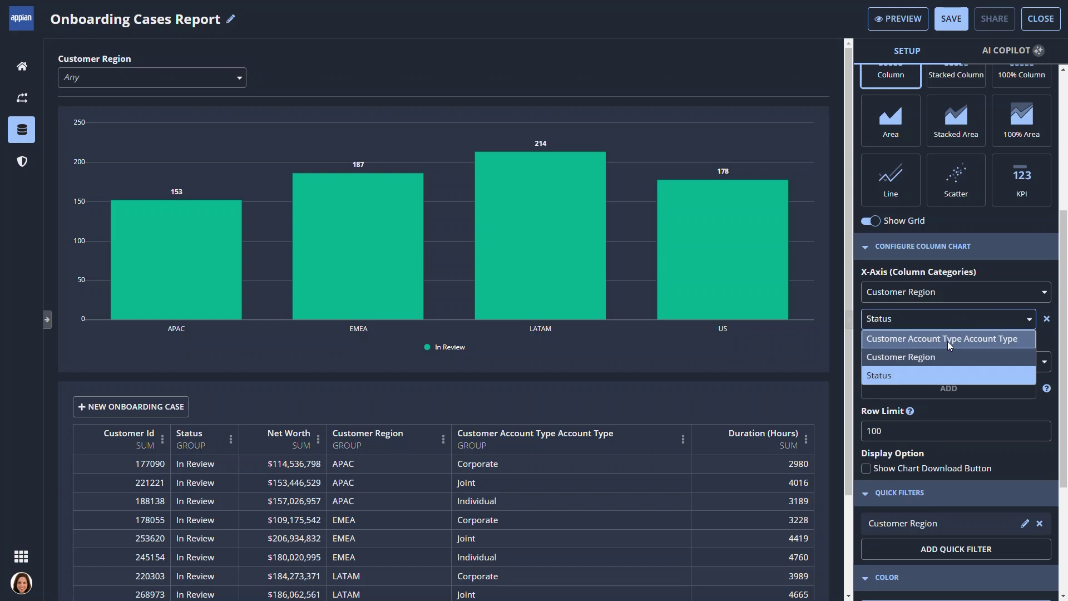
click(925, 341)
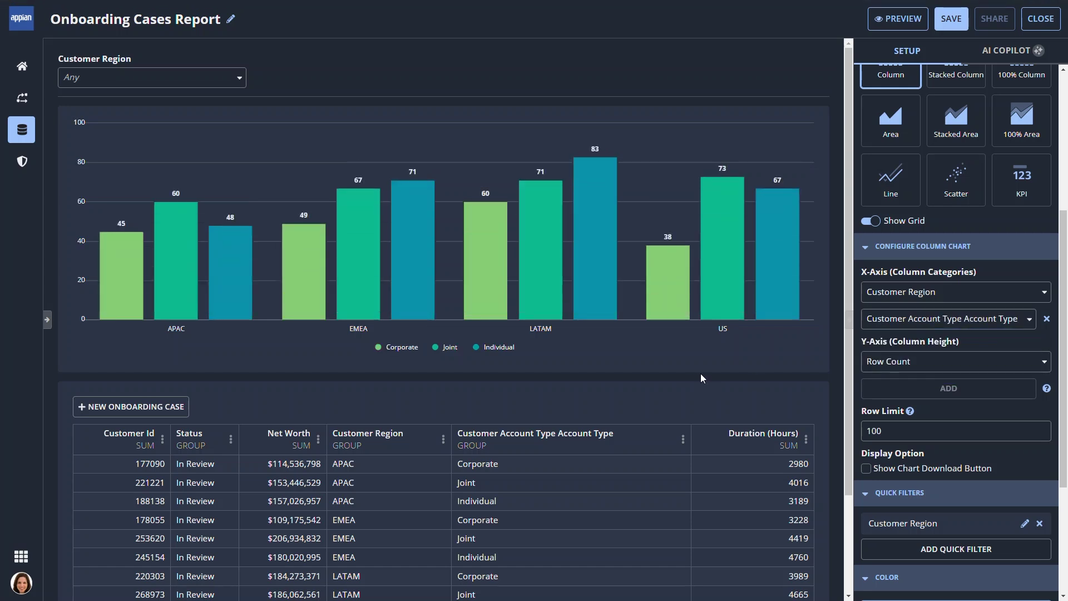
scroll(956, 128, up, 1)
click(955, 92)
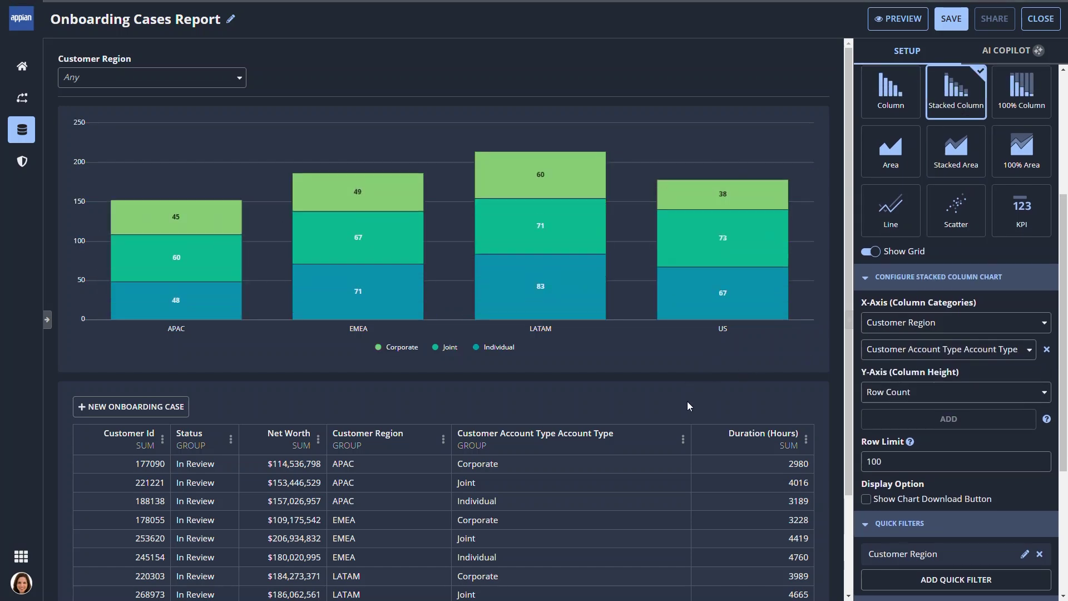
click(231, 21)
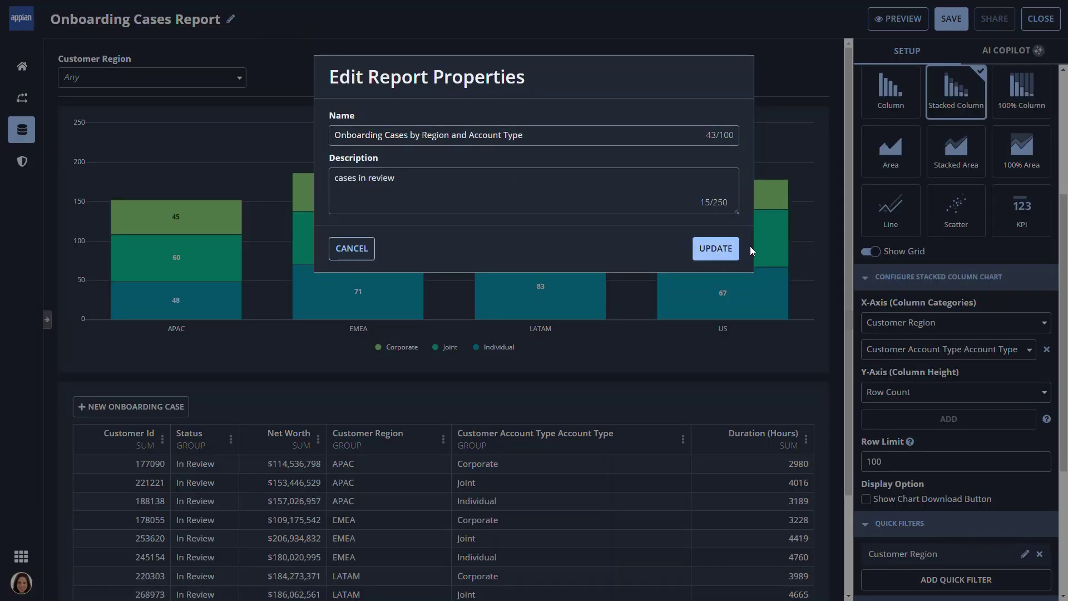
Step: Save the title 'Onboarding Cases by Region and Account Type' and get Copilot's two insights and actions
key(Return)
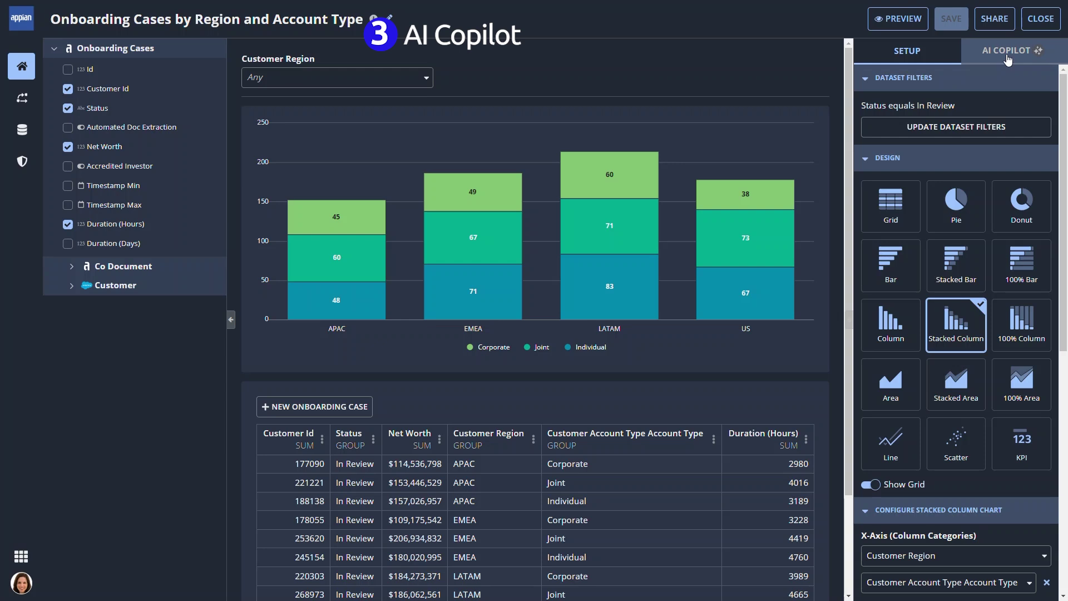
click(1008, 55)
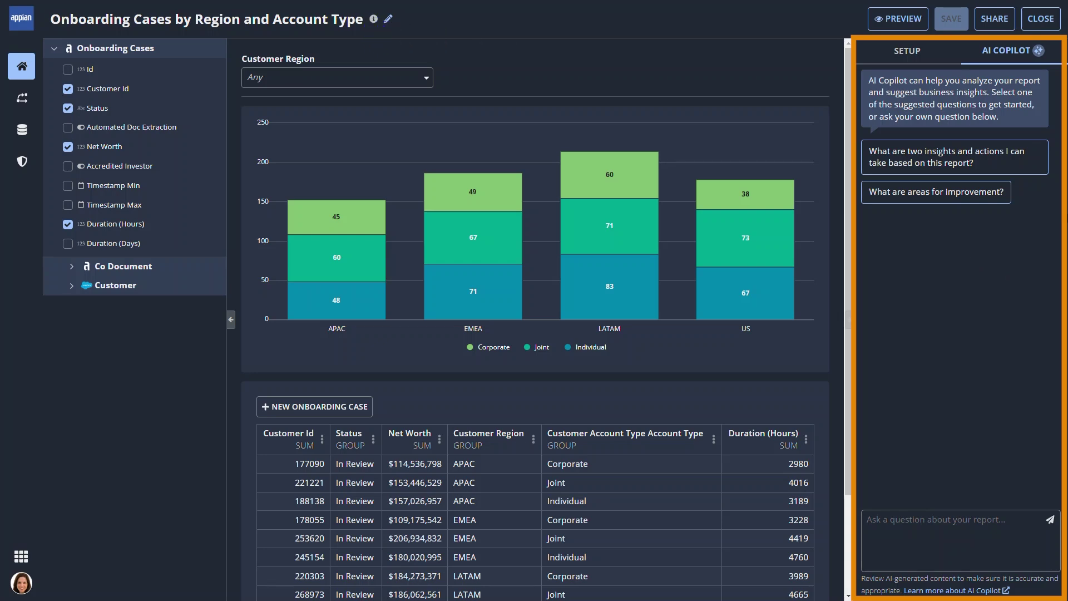
click(990, 157)
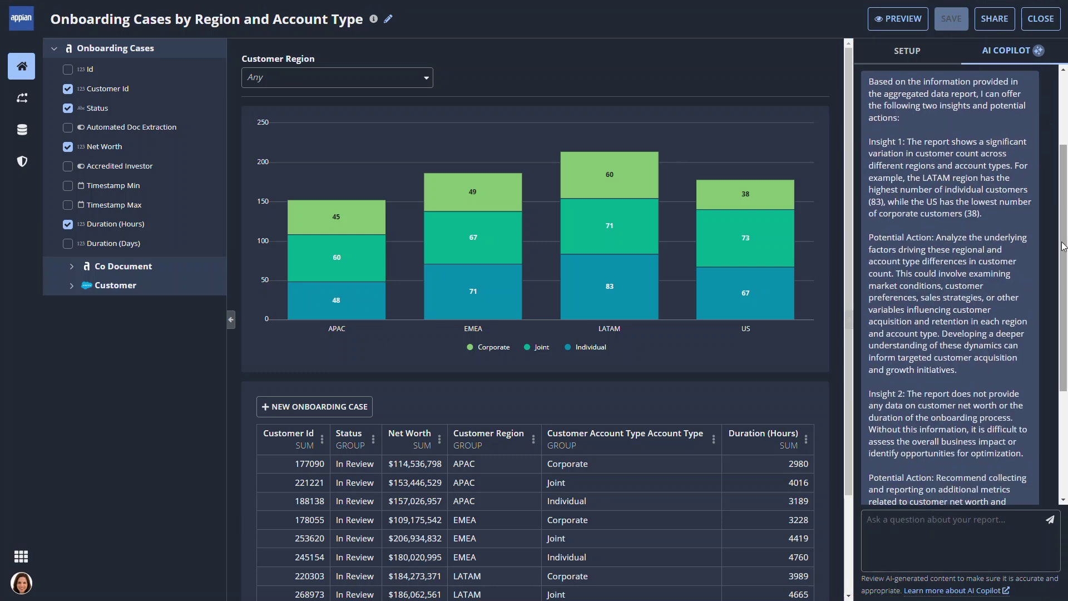
drag(1064, 246, 1058, 174)
scroll(1012, 339, down, 5)
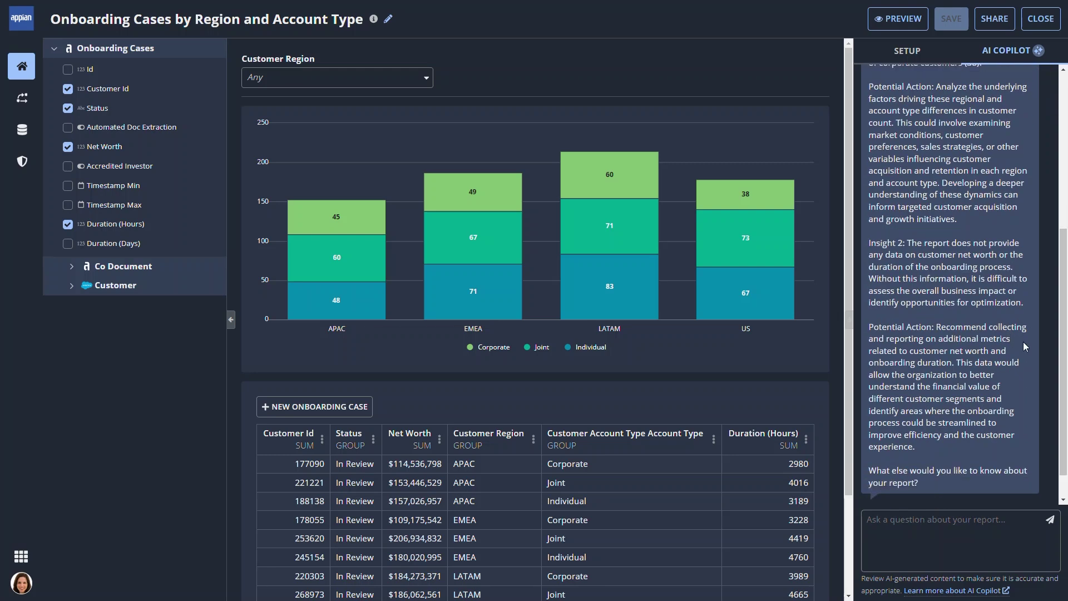
drag(936, 326, 952, 363)
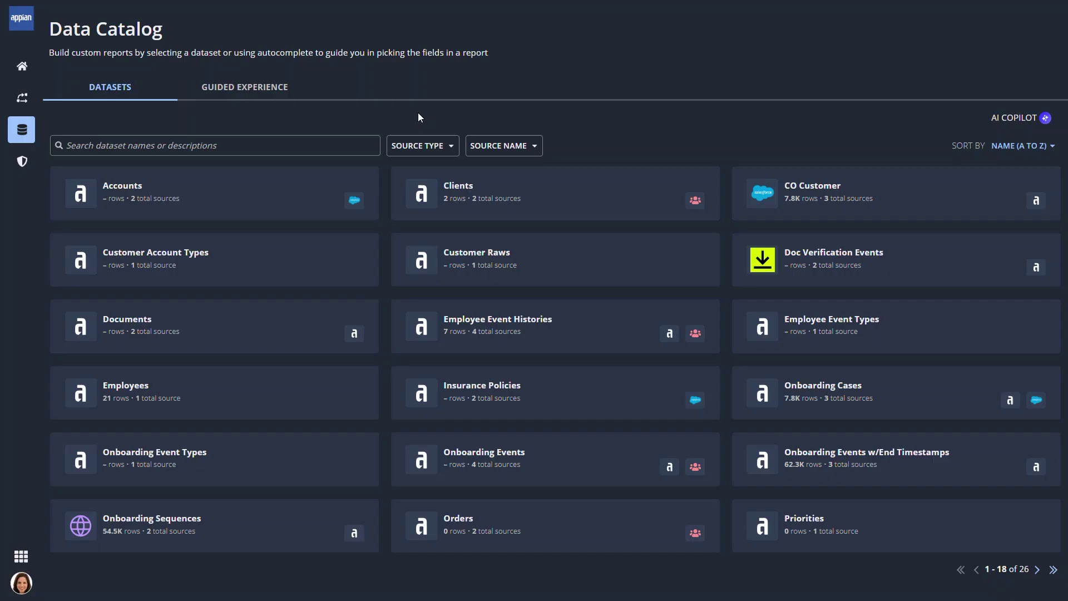
Step: Create a guided report counting co customer records grouped by country, sorted descending
click(271, 96)
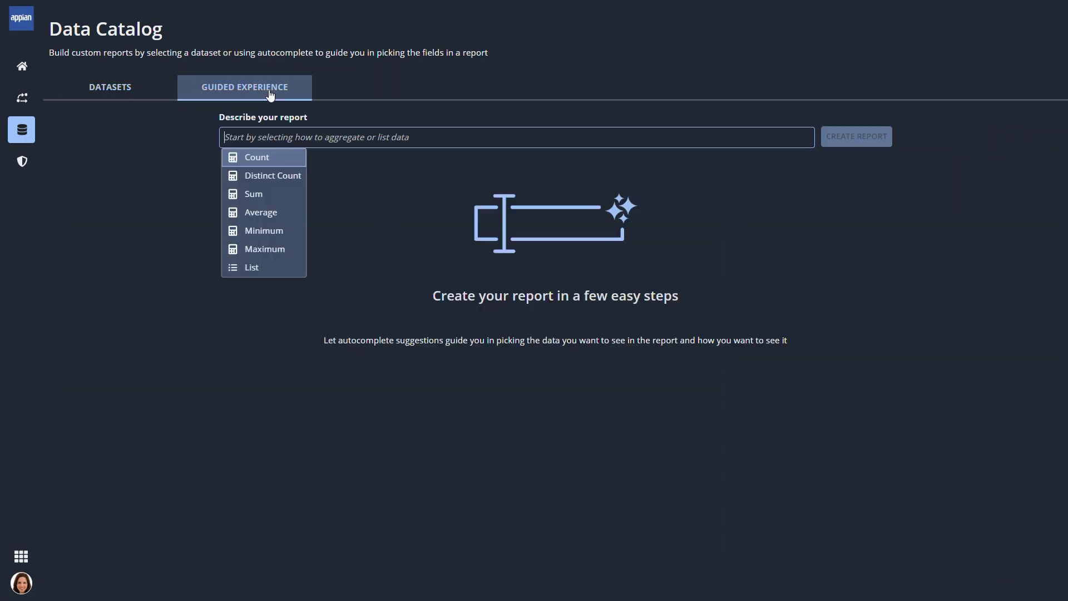
click(272, 158)
click(408, 175)
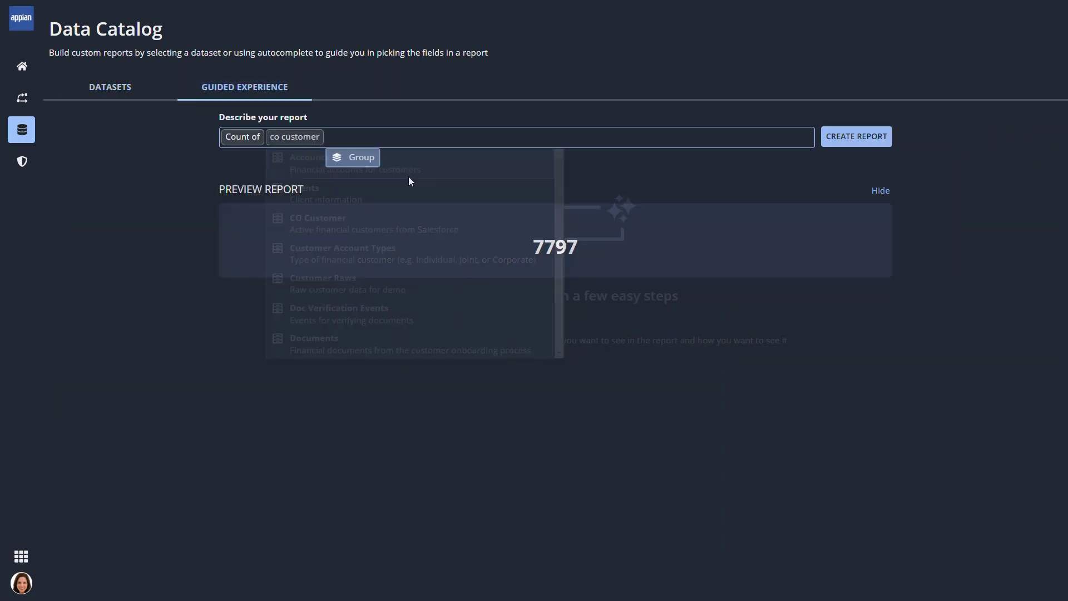
click(359, 158)
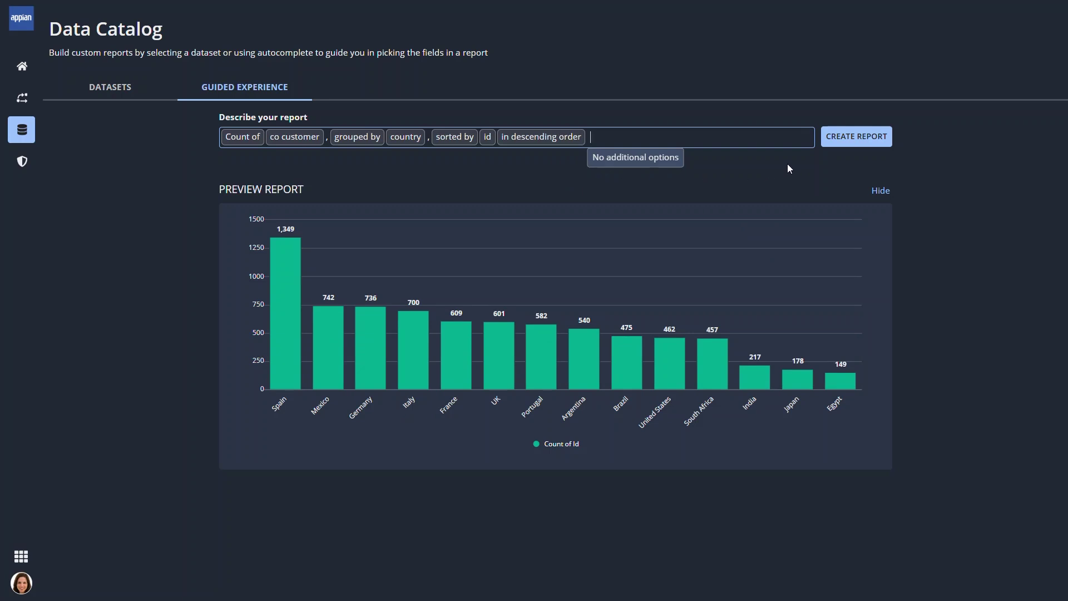
click(878, 143)
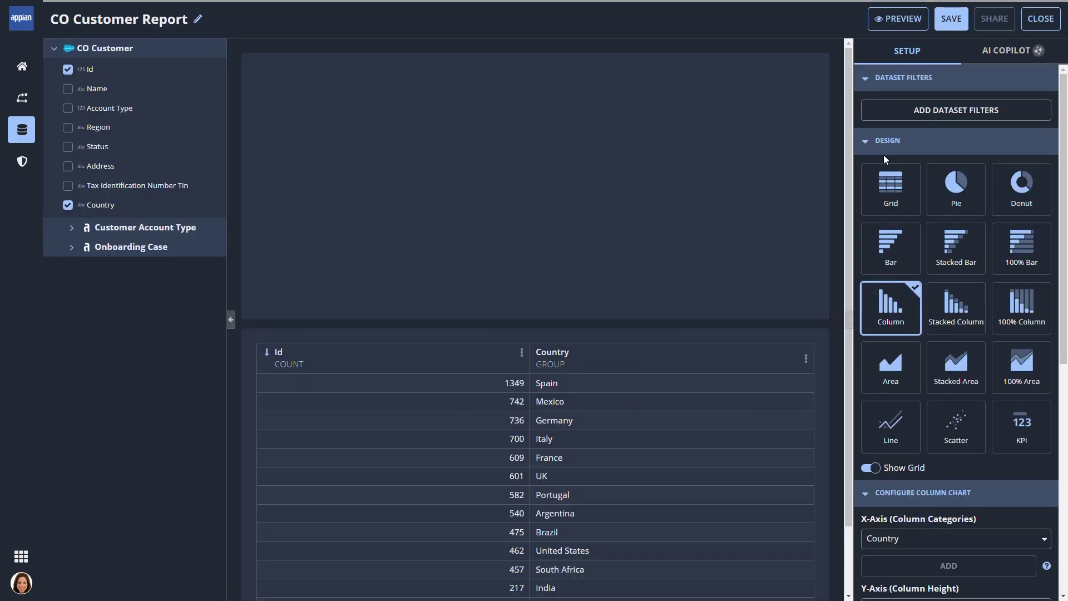
scroll(966, 495, down, 7)
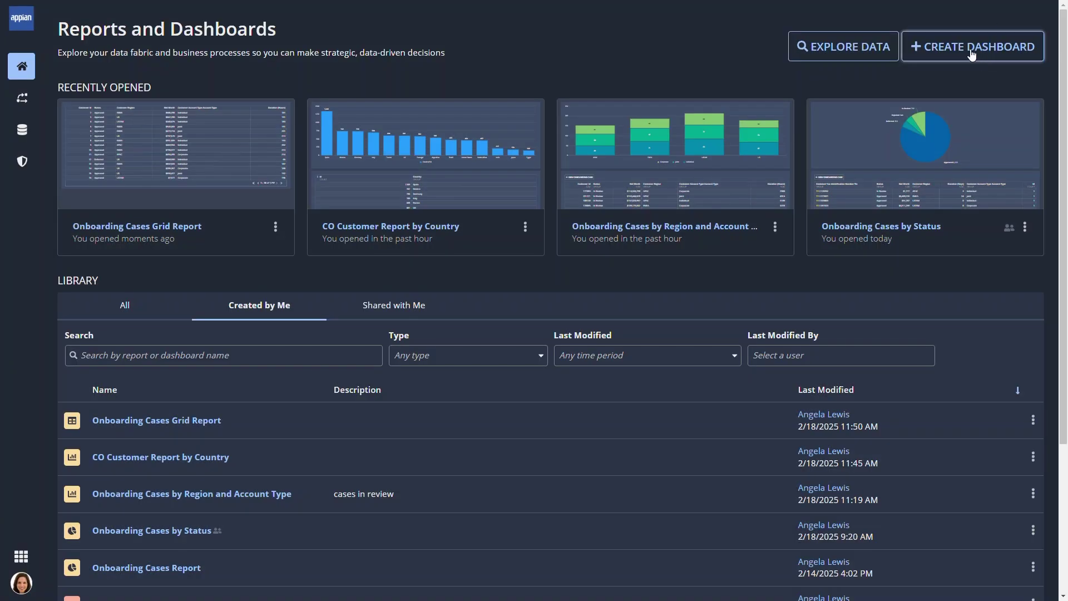
Step: Create a dashboard with the grid report, the region/account-type chart above it, and the status pie
click(971, 54)
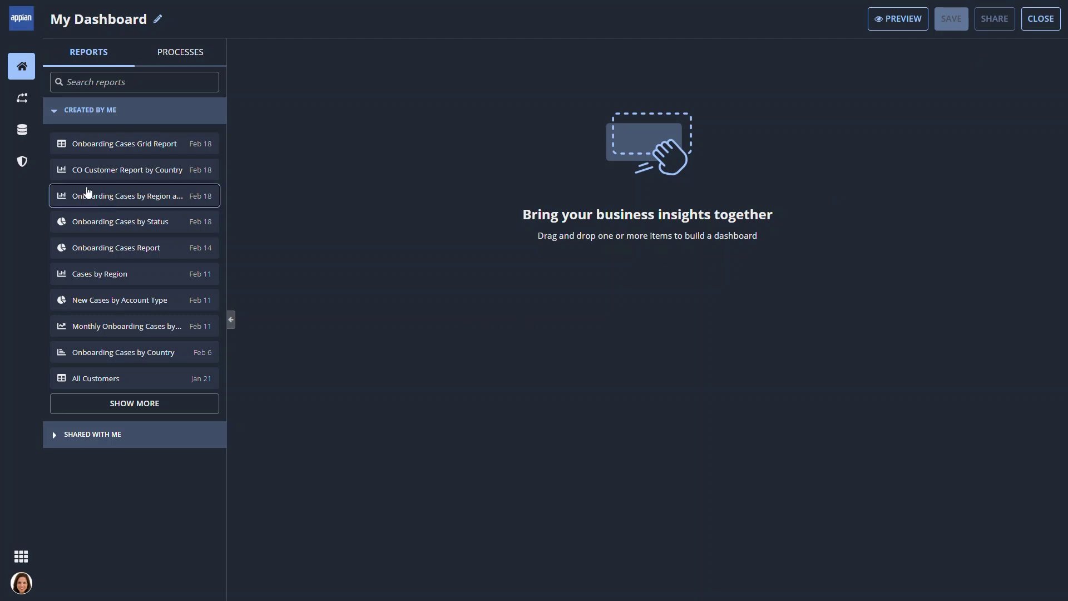
drag(108, 144, 412, 216)
drag(142, 198, 439, 54)
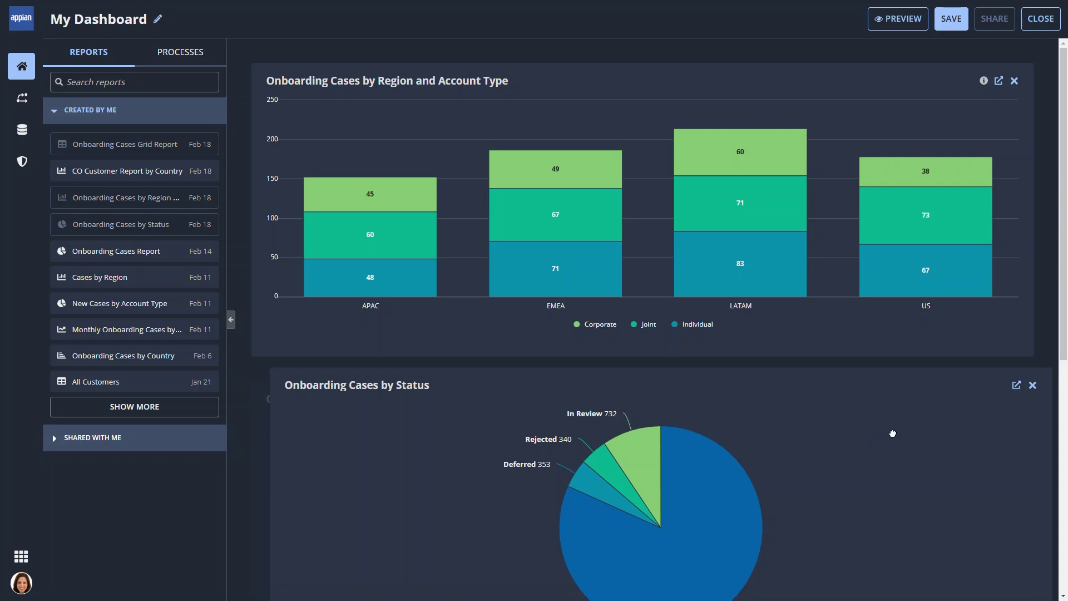
mouse_move(1030, 301)
mouse_down()
mouse_move(1029, 326)
mouse_move(1041, 305)
mouse_up()
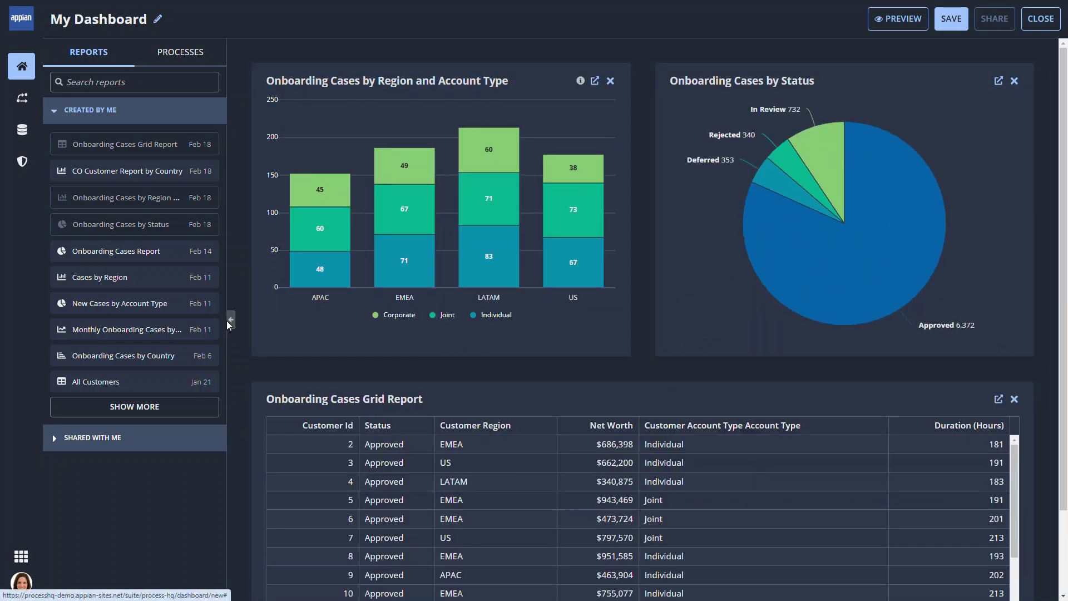
Step: Add the Average Case Duration process KPI to the top of the dashboard
click(231, 321)
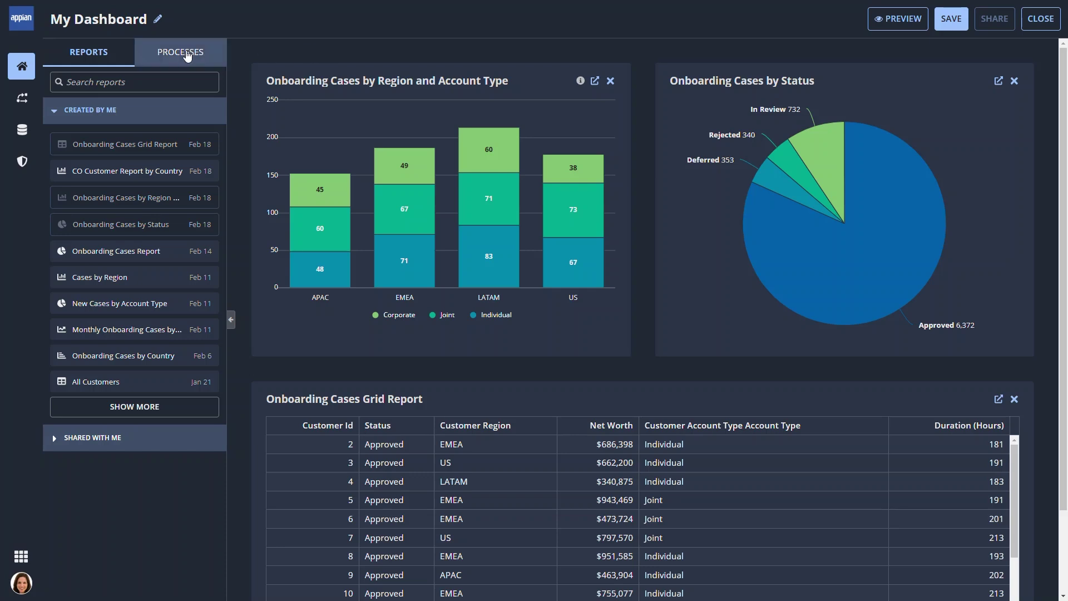
click(191, 55)
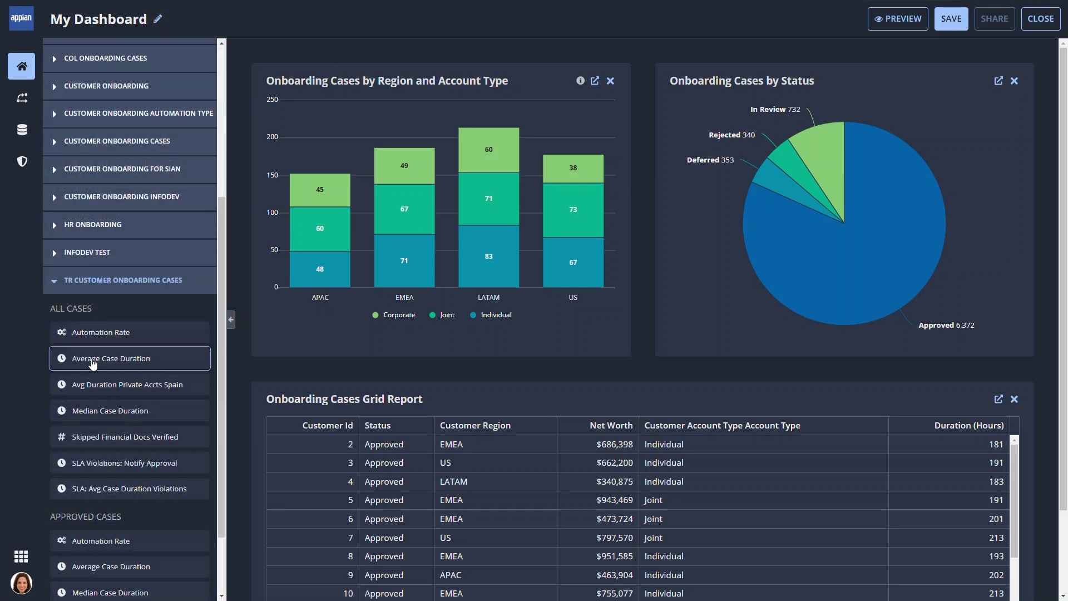
drag(109, 358, 363, 46)
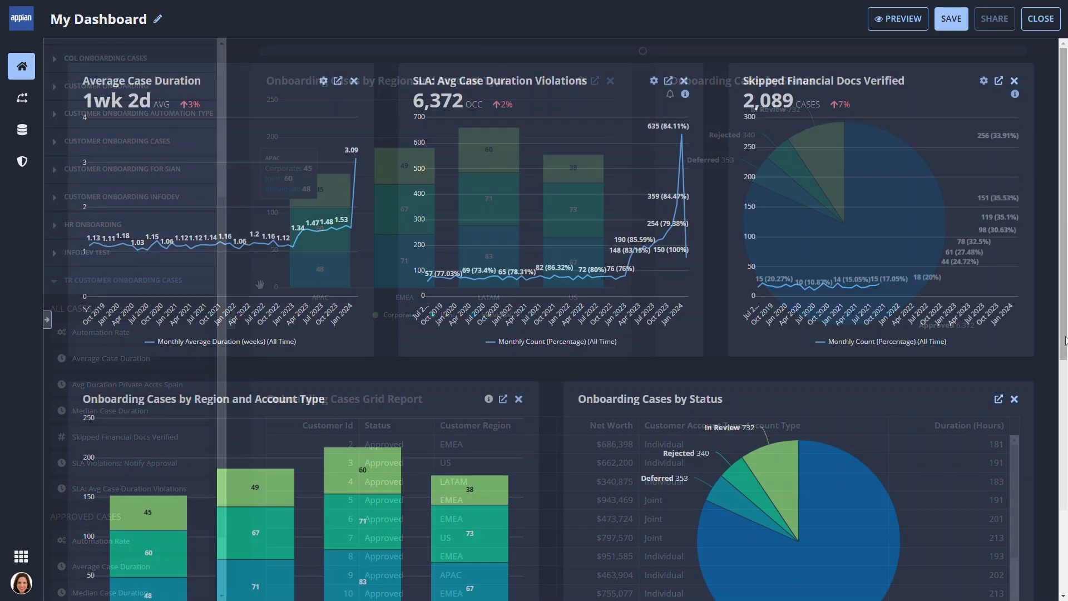